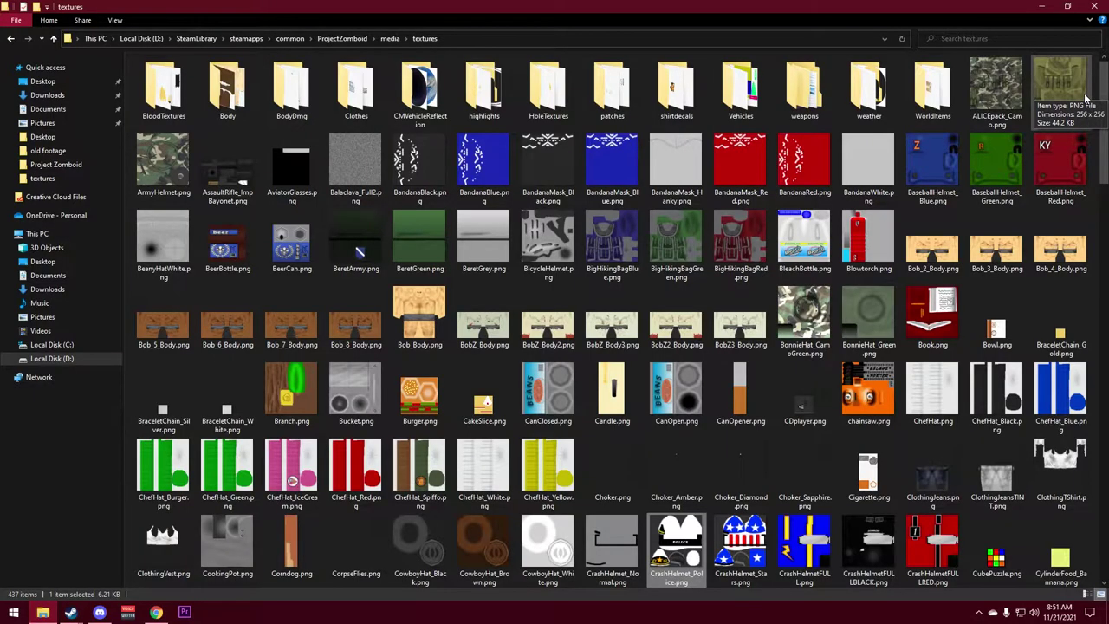
Open ALICEpack_Green.png from the ProjectZomboid media\textures folder
double_click(1074, 91)
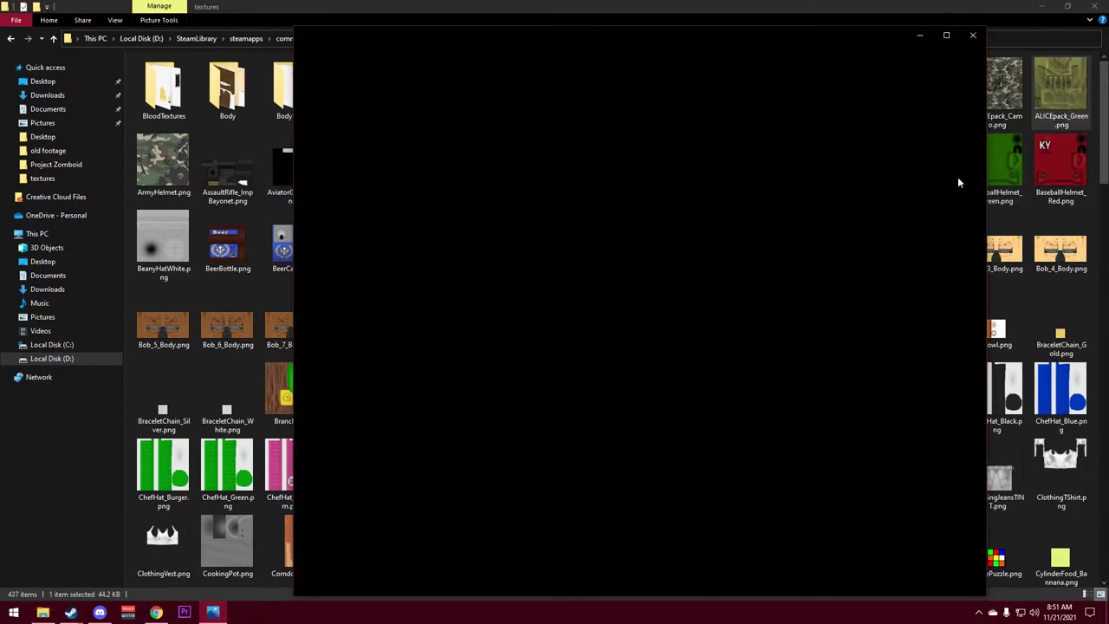
Flip between the camo and green backpack textures in Photos to compare them
key("Left")
key("Right")
key("Left")
key("Right")
key("Left")
key("Right")
key("Left")
key("Right")
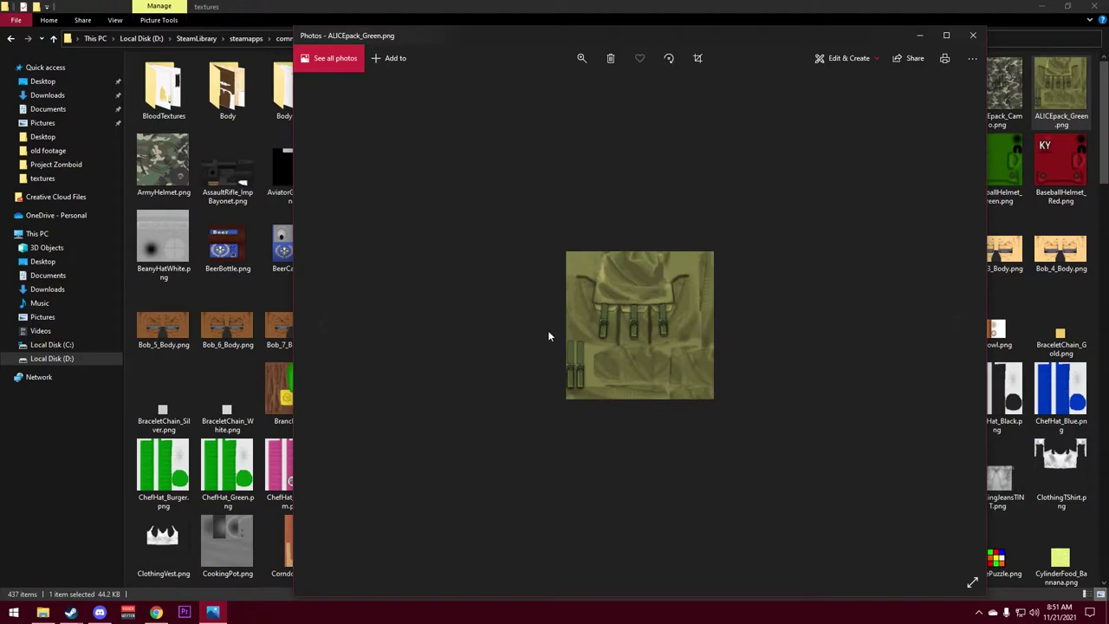
Close Photos, open ALICEpack_Green.png with paint.net, and maximize the editor window
left_click(845, 60)
left_click(975, 39)
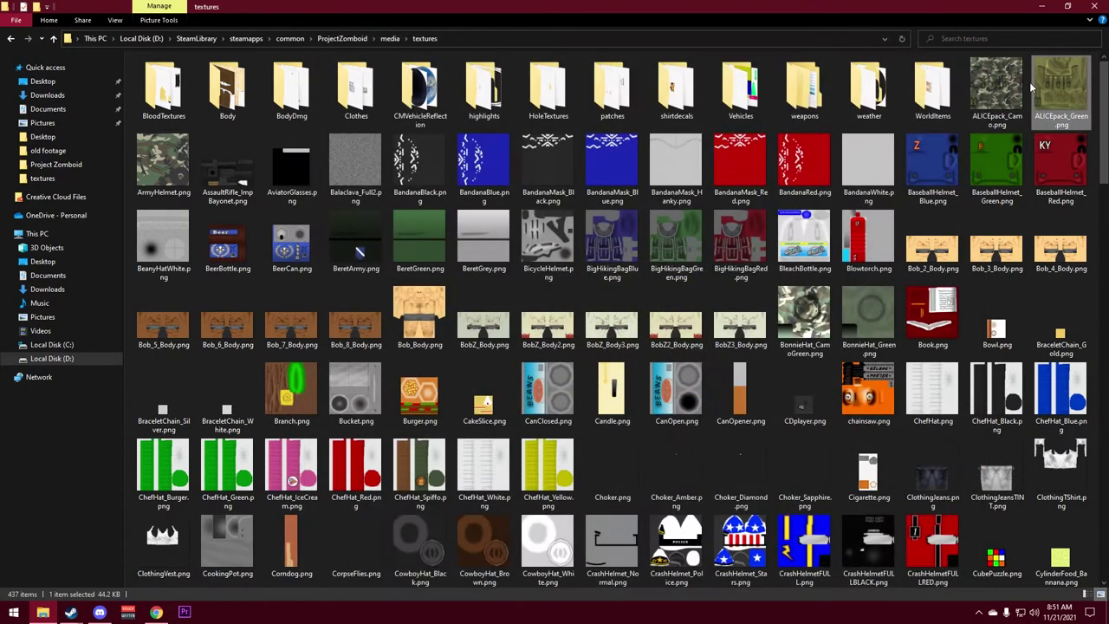
right_click(1047, 85)
mouse_move(938, 266)
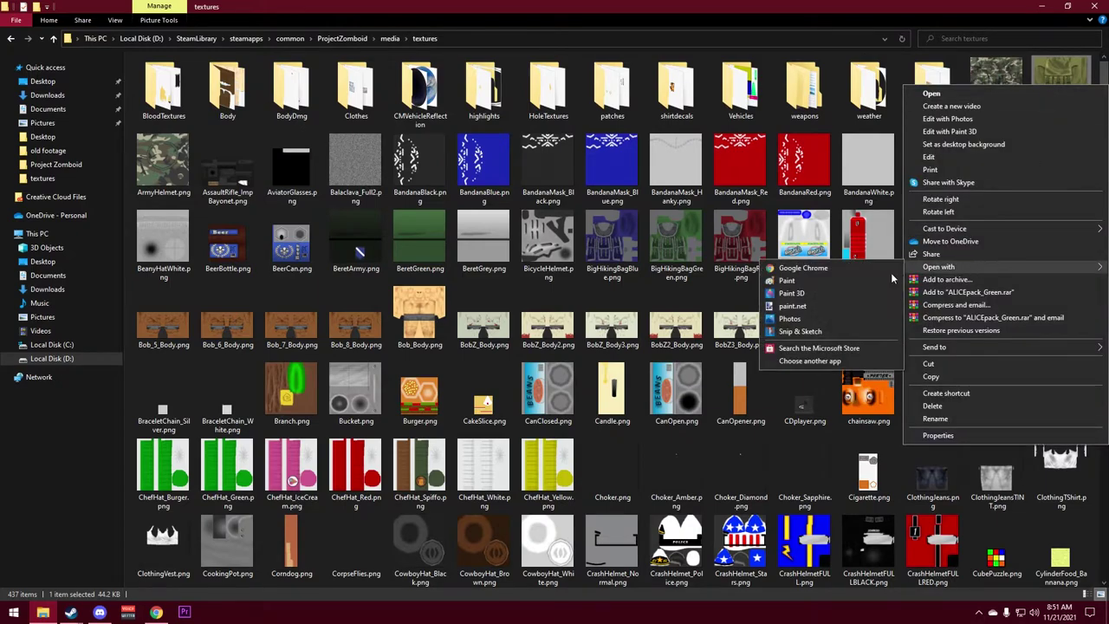
left_click(834, 301)
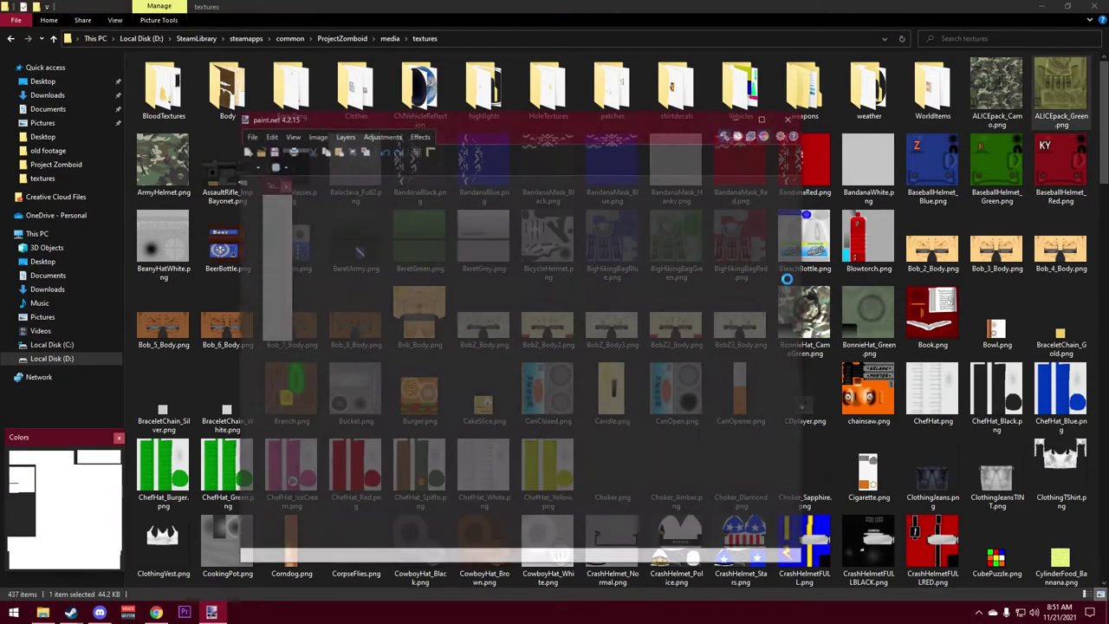
double_click(764, 118)
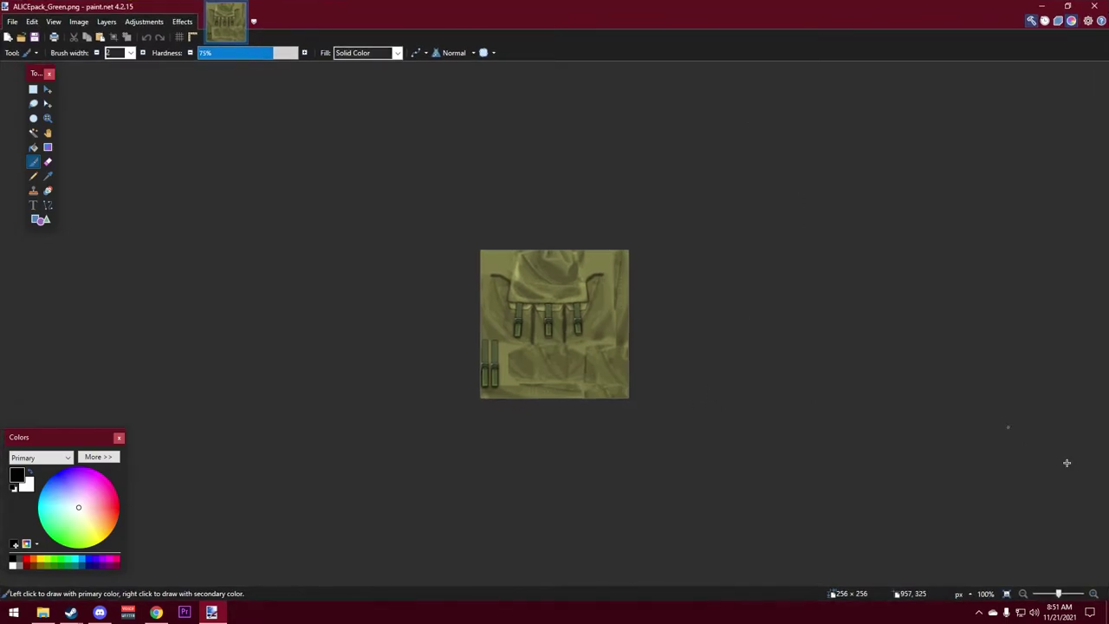
scroll(537, 360, "up", 10)
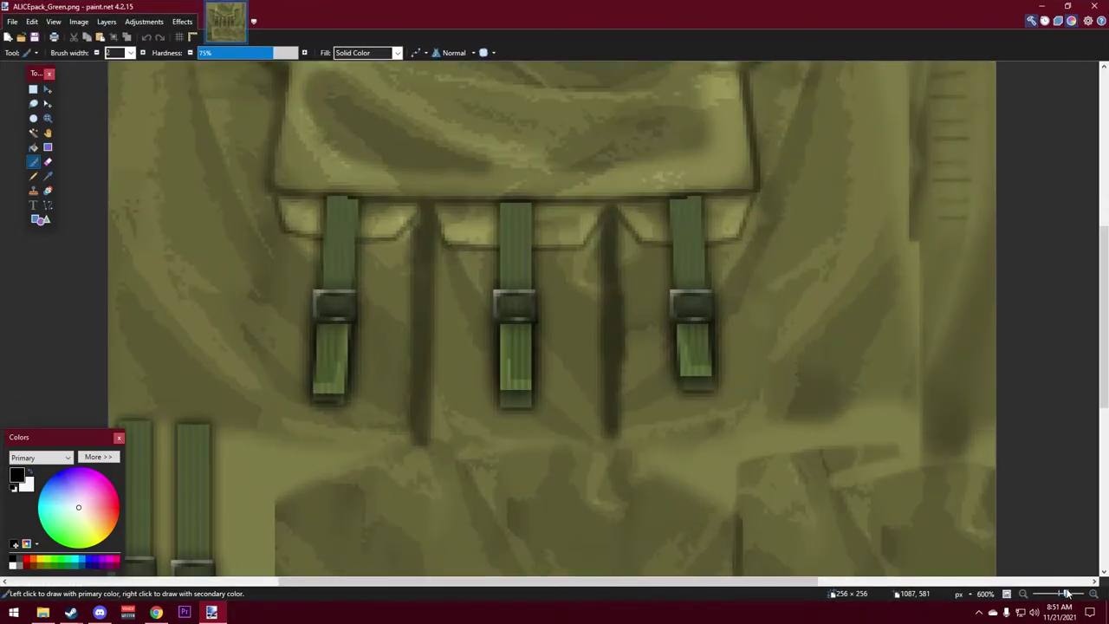
scroll(537, 360, "up", 5)
scroll(545, 373, "up", 1)
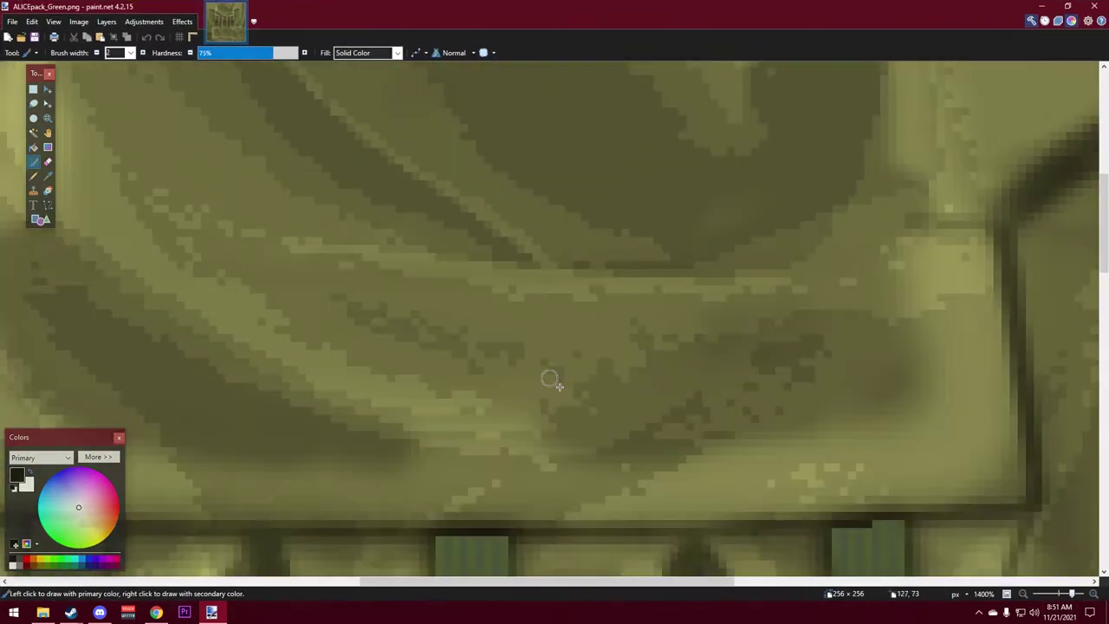
left_click(1064, 595)
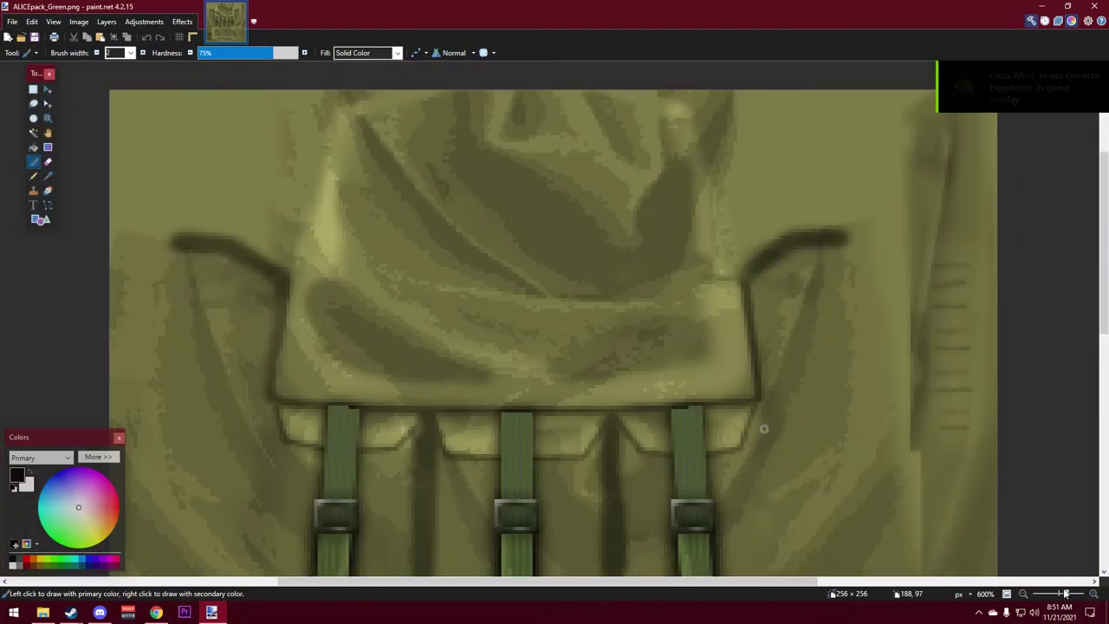
scroll(455, 342, "up", 1)
scroll(459, 355, "down", 1)
scroll(459, 351, "down", 1)
scroll(459, 351, "down", 2)
scroll(463, 353, "up", 2)
scroll(464, 355, "down", 3)
scroll(460, 354, "up", 3)
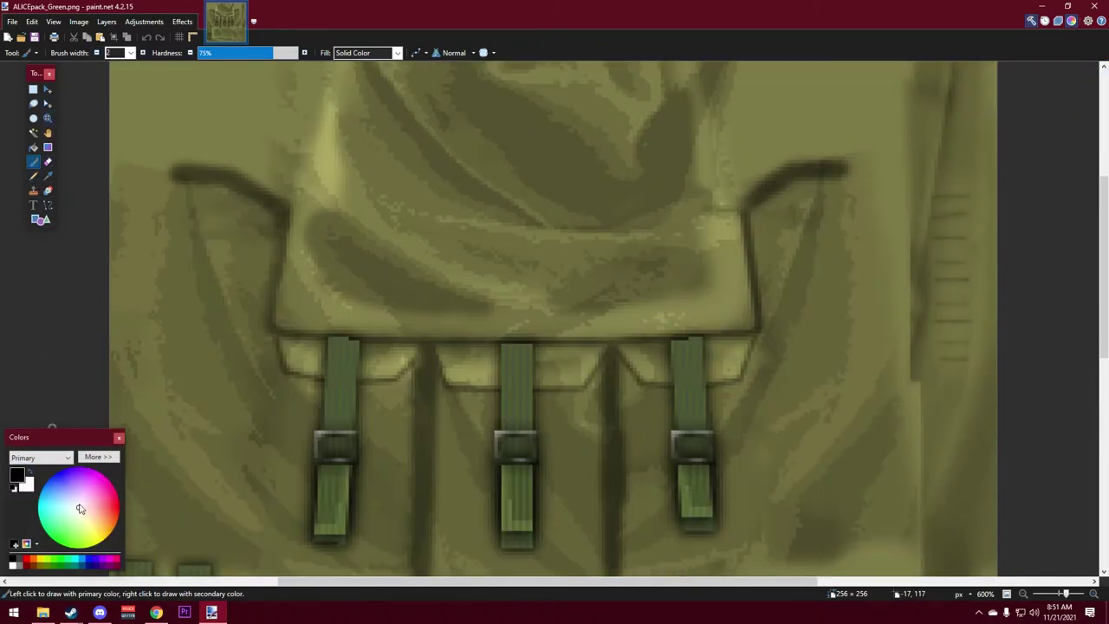
left_click_drag(388, 249, 347, 302)
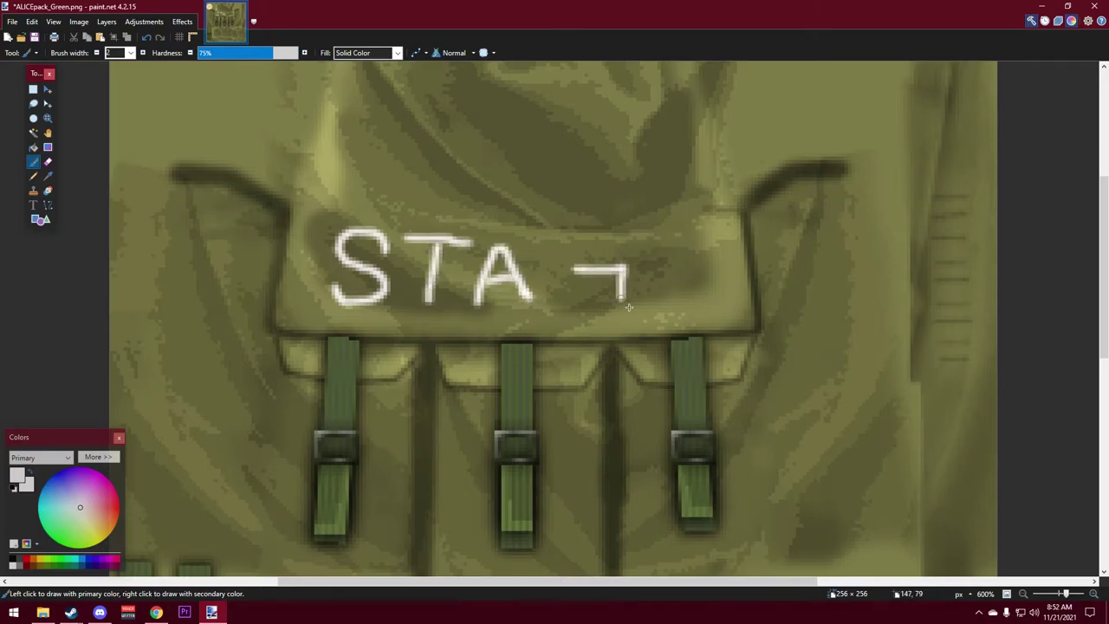
Finish the letter G, then save over ALICEpack_Green.png with the PNG settings
left_click_drag(620, 297, 544, 292)
left_click(12, 21)
left_click(34, 124)
left_click(451, 277)
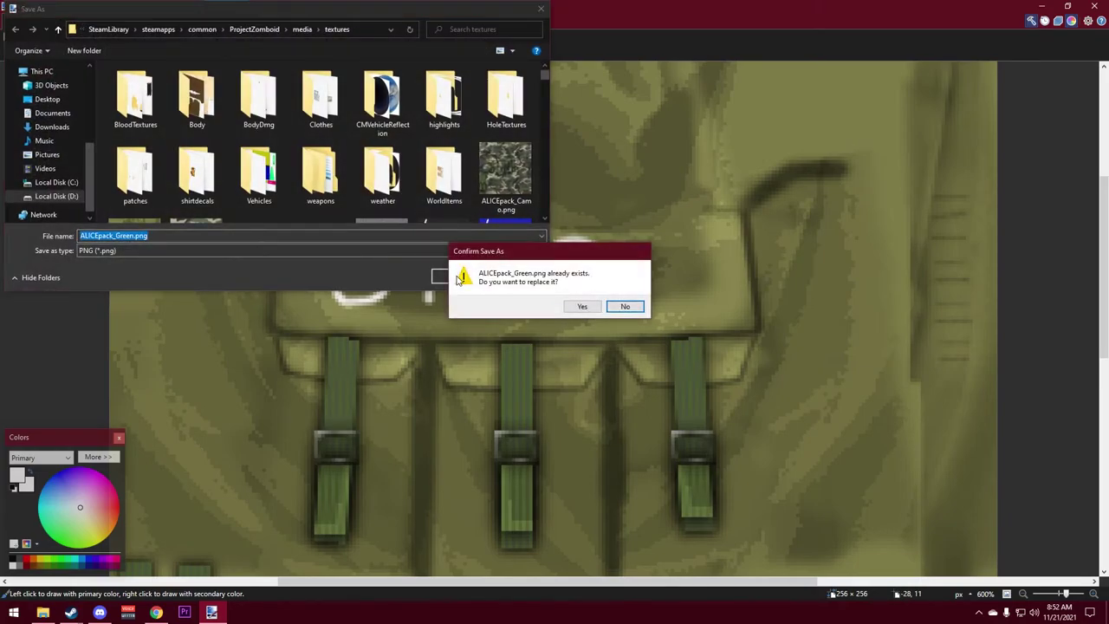
left_click(582, 307)
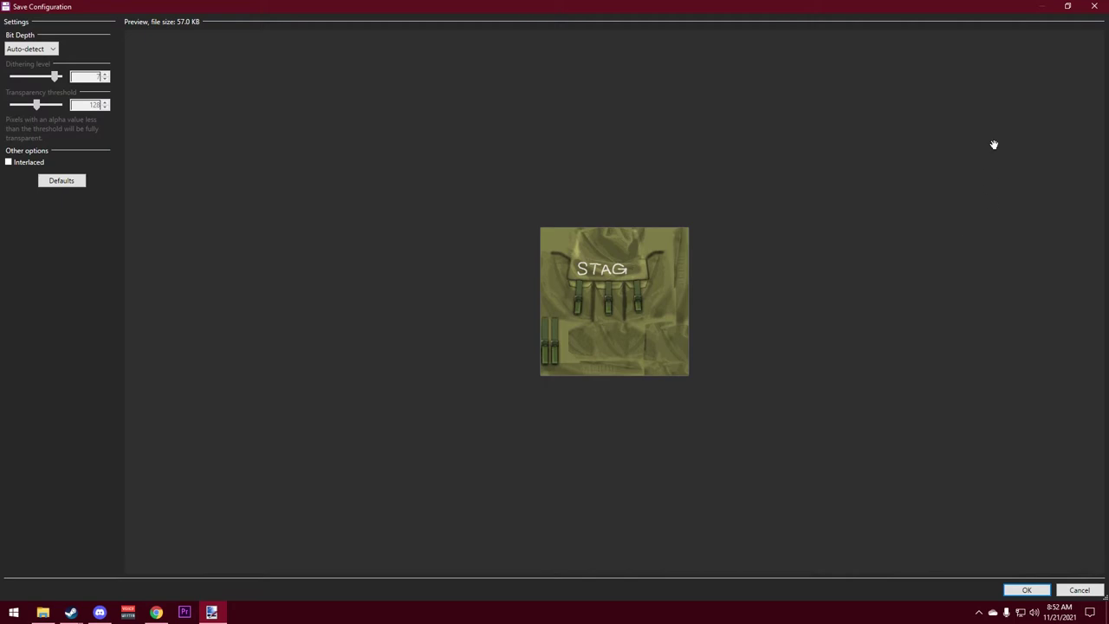
left_click(1028, 589)
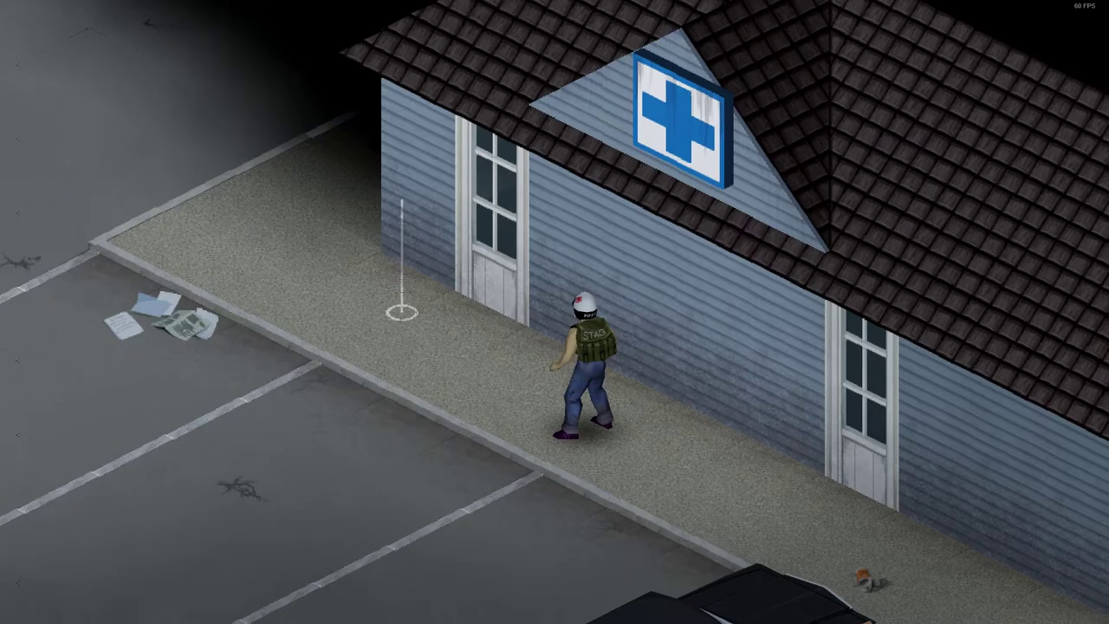
Walk the character up the sidewalk, past the door and the building corner
key("w+a")
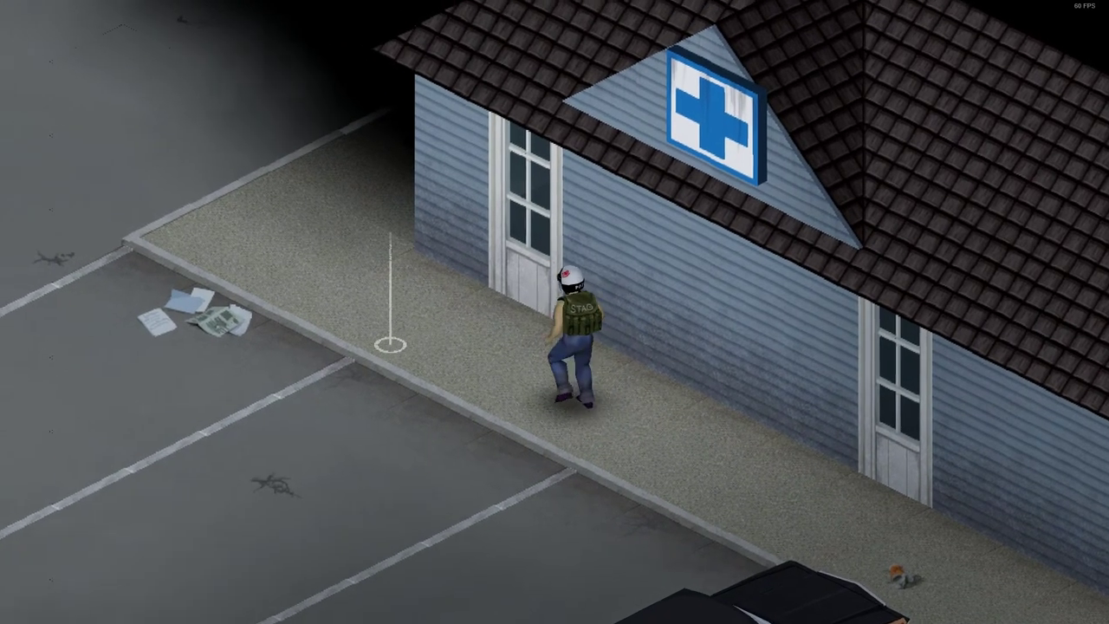
key("w+a")
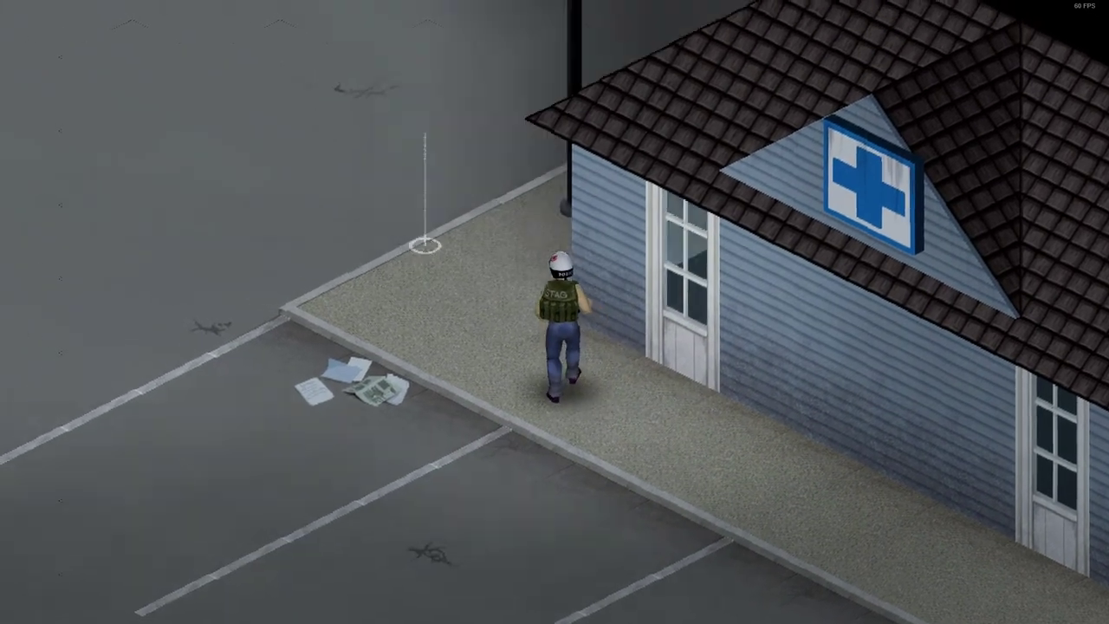
key("w+a")
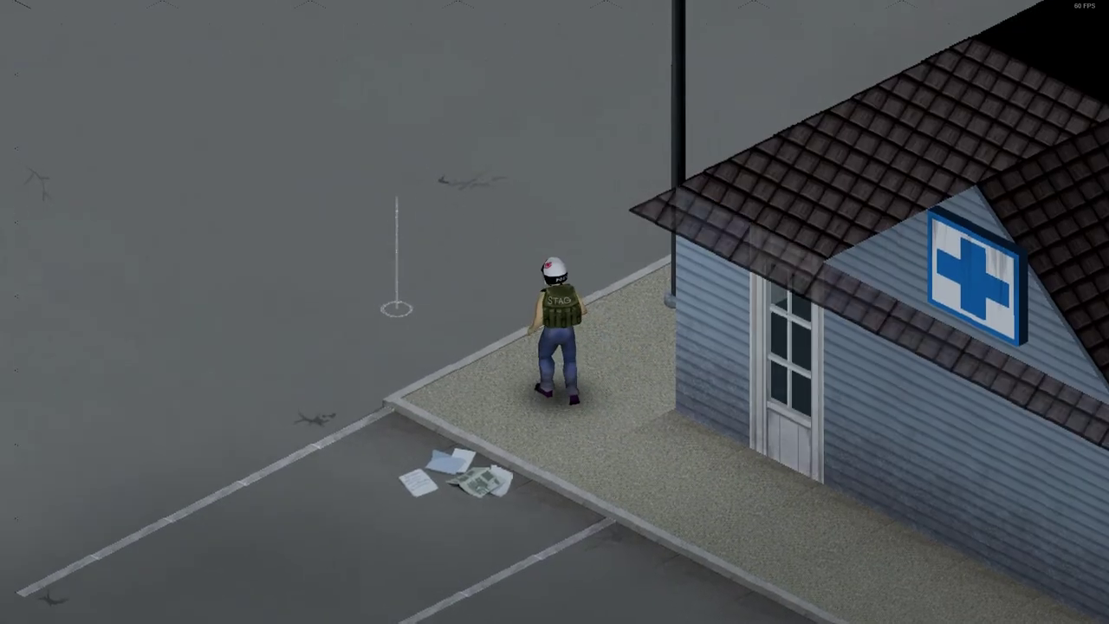